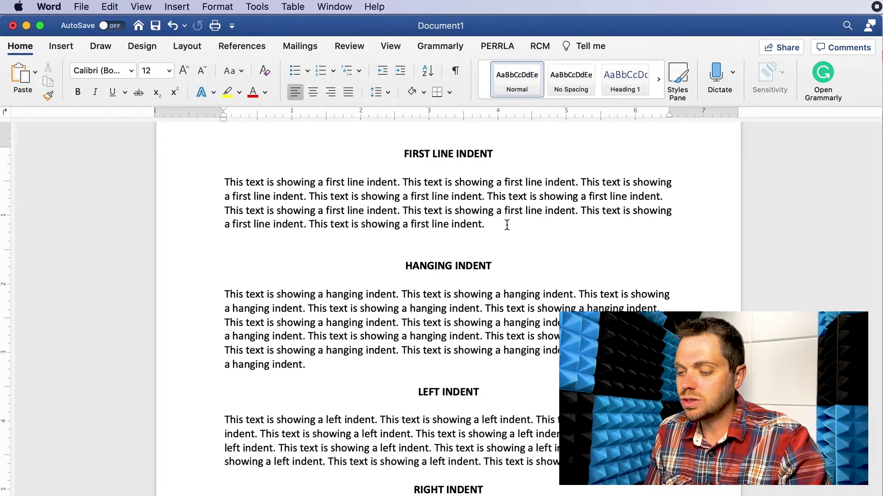
# Select the FIRST LINE INDENT heading, then hide and redisplay the ruler
pyautogui.moveTo(498, 155); pyautogui.dragTo(403, 157)
pyautogui.click(413, 155)
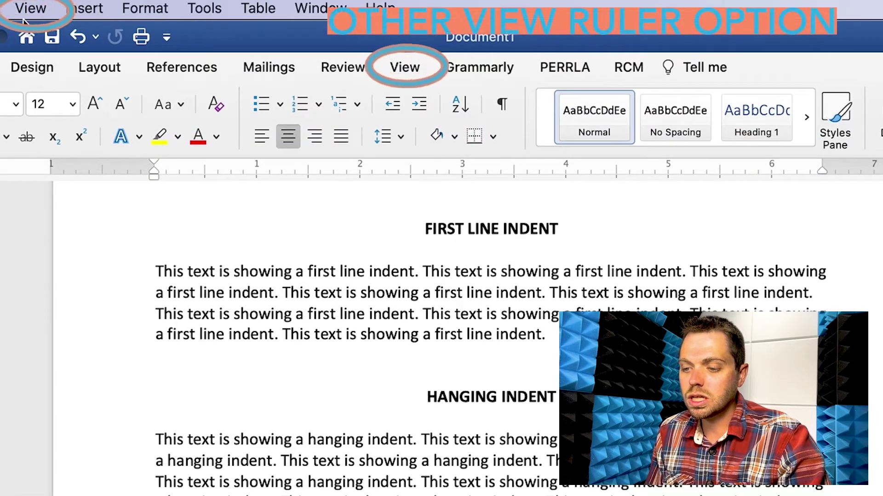
pyautogui.click(27, 10)
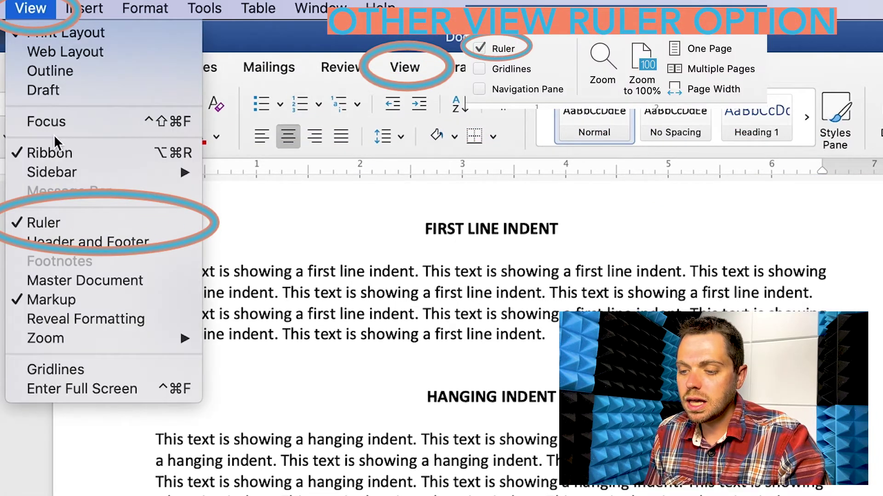
pyautogui.click(37, 223)
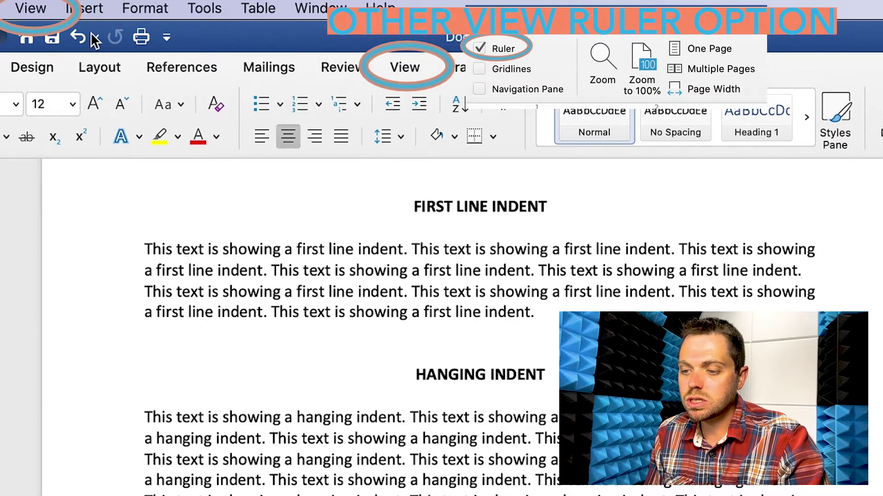
pyautogui.click(46, 8)
pyautogui.click(55, 222)
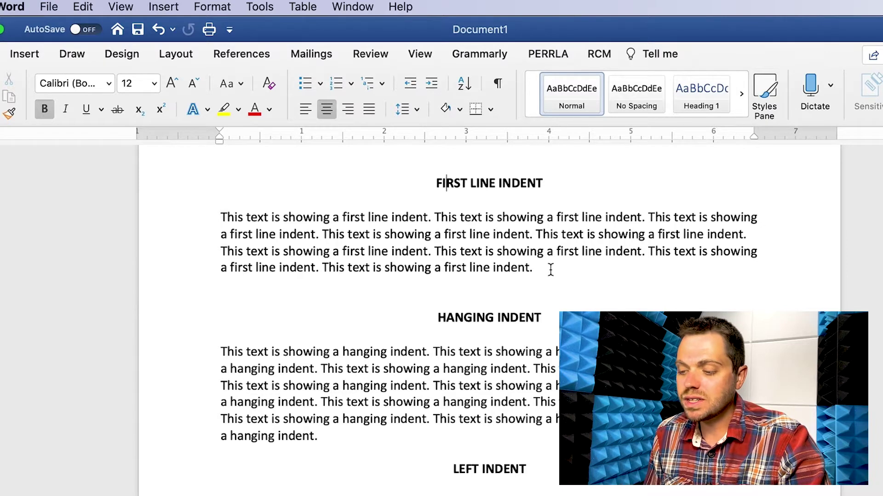
# Select the first sample paragraph and try shifting its first line on the ruler
pyautogui.moveTo(540, 268); pyautogui.dragTo(220, 222)
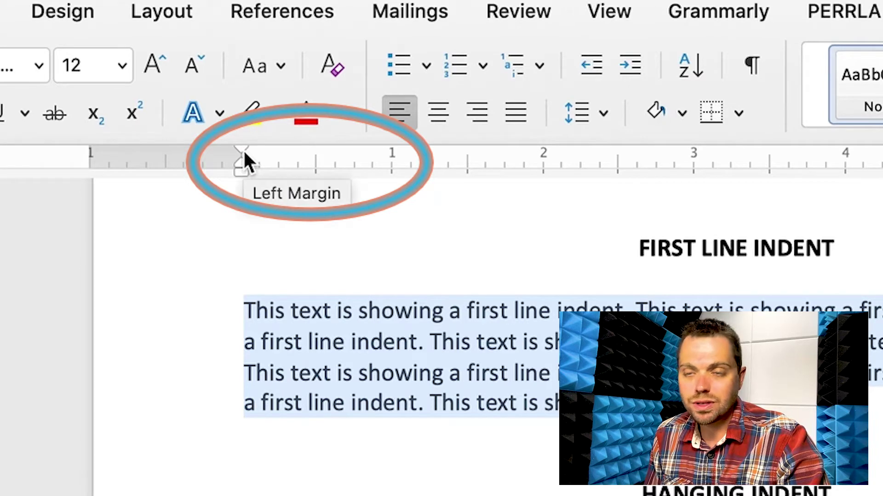
pyautogui.moveTo(245, 153); pyautogui.dragTo(316, 156)
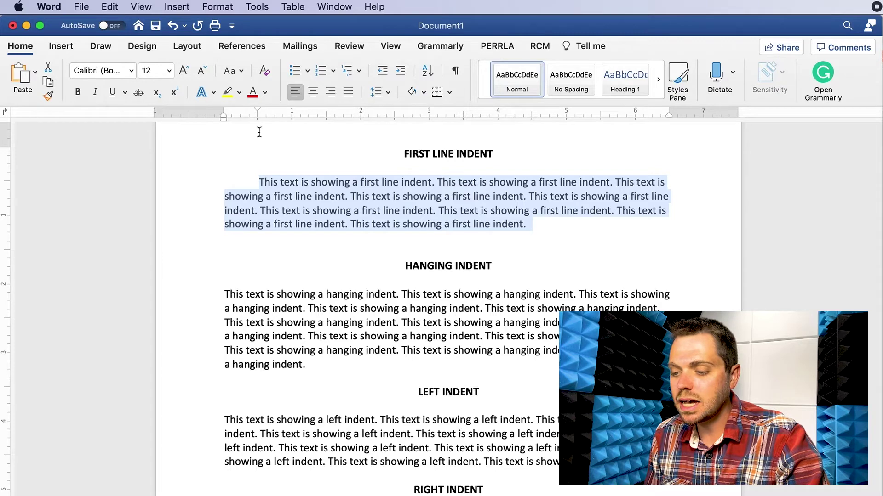
pyautogui.moveTo(258, 113)
pyautogui.mouseDown()
pyautogui.moveTo(295, 111)
pyautogui.moveTo(222, 109)
pyautogui.mouseUp()
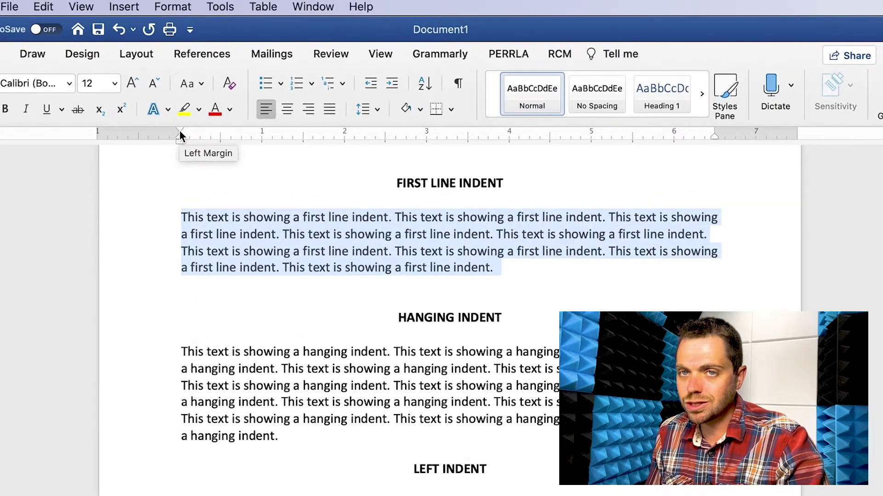
# Set Special to First line by 0.5" in the Paragraph dialog and apply it
pyautogui.click(172, 6)
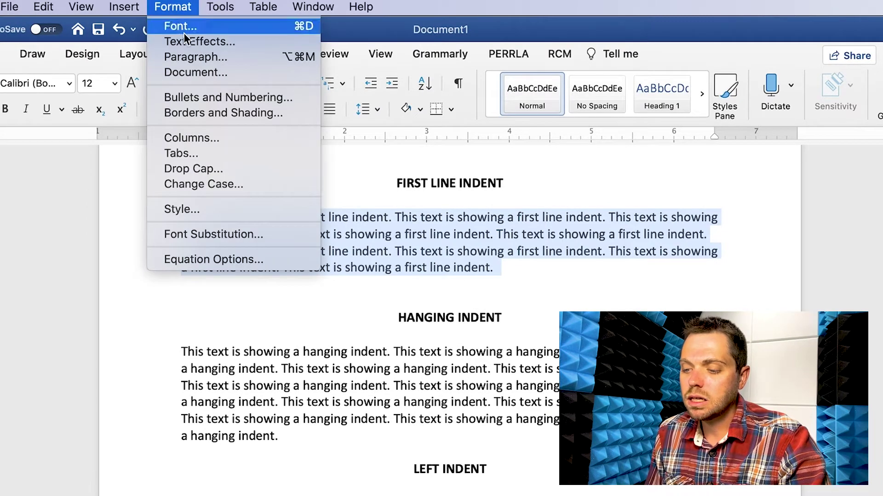
pyautogui.click(190, 56)
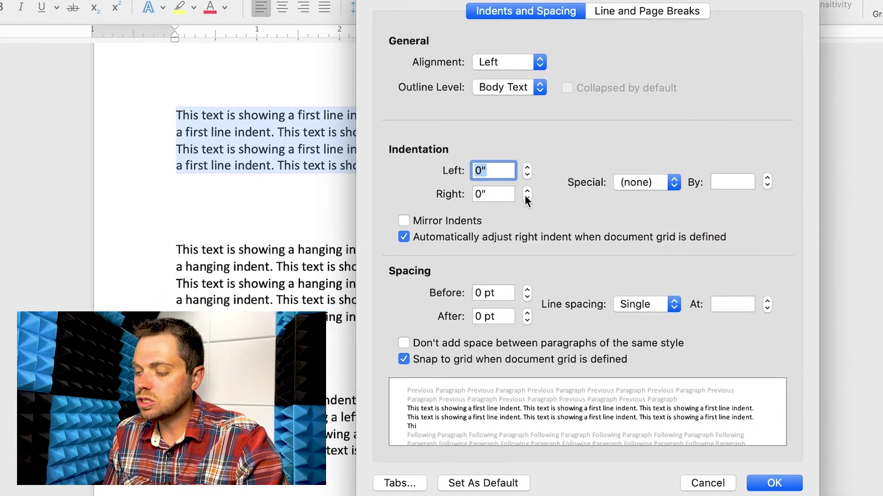
pyautogui.click(638, 183)
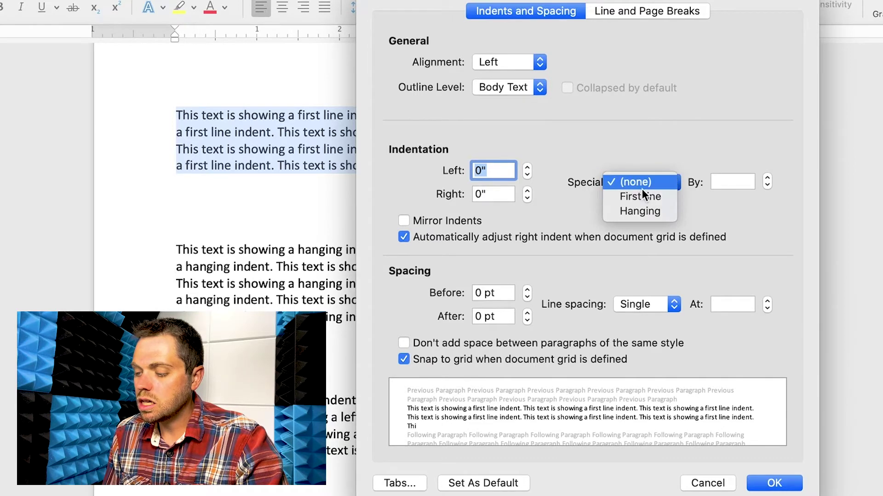
pyautogui.click(644, 195)
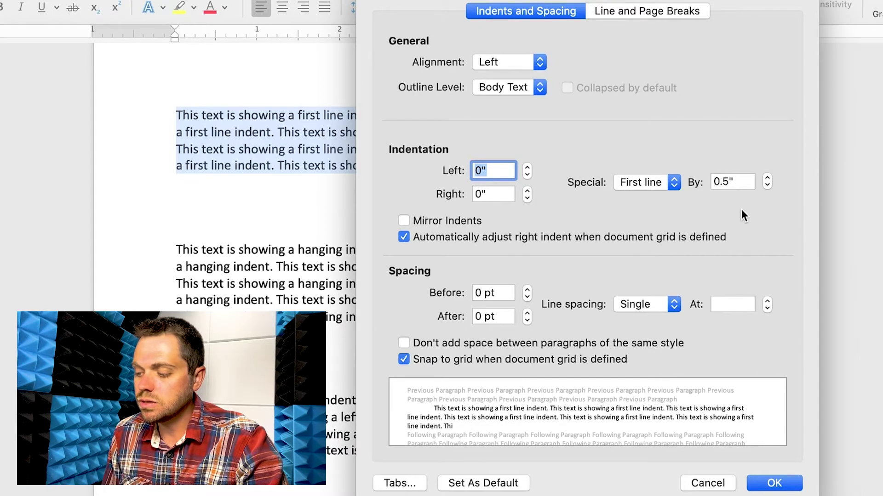
pyautogui.click(775, 480)
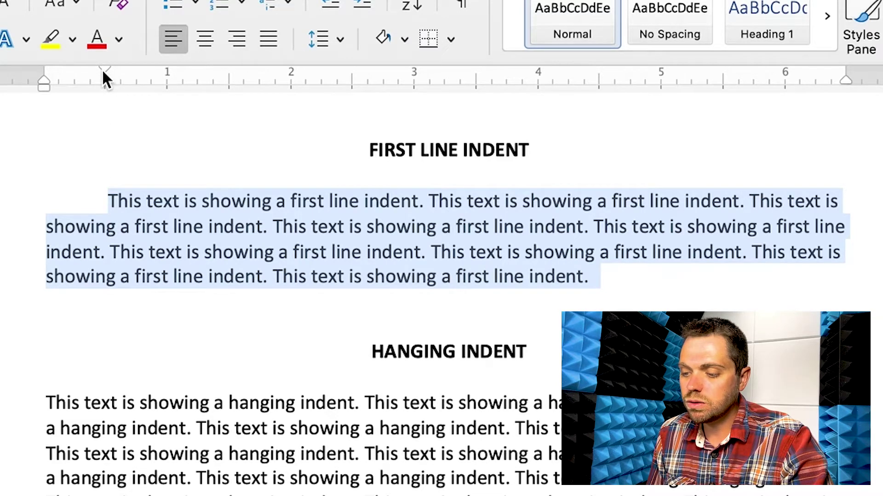
pyautogui.moveTo(103, 71)
pyautogui.mouseDown()
pyautogui.moveTo(54, 71)
pyautogui.moveTo(105, 71)
pyautogui.mouseUp()
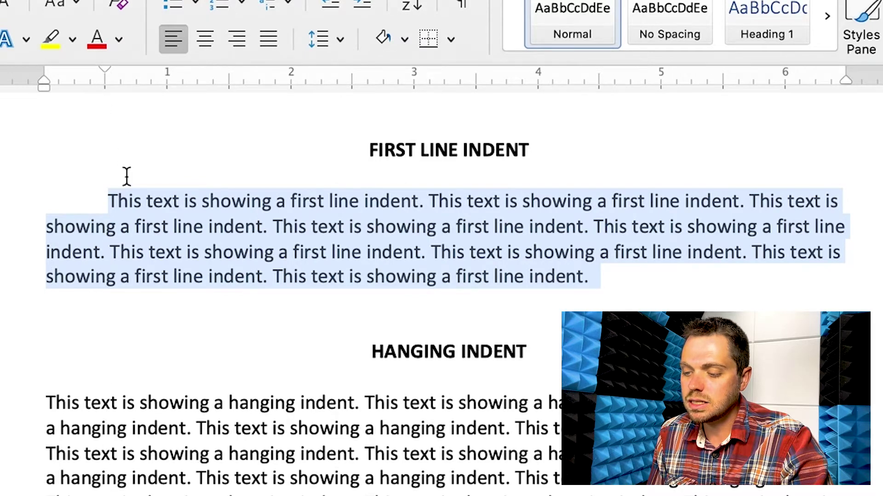
# Scroll down and select the whole HANGING INDENT paragraph
pyautogui.click(145, 226)
pyautogui.scroll(-2, 246, 295)
pyautogui.scroll(-5, 248, 296)
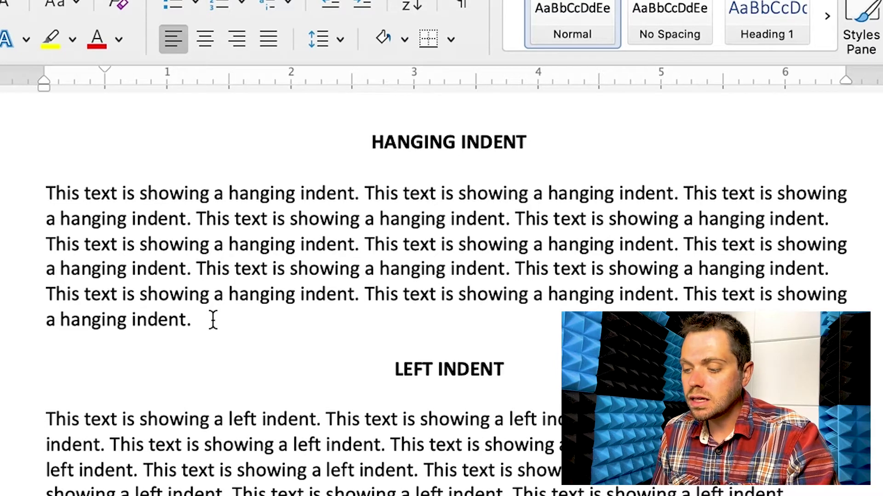
pyautogui.moveTo(213, 320); pyautogui.dragTo(50, 189)
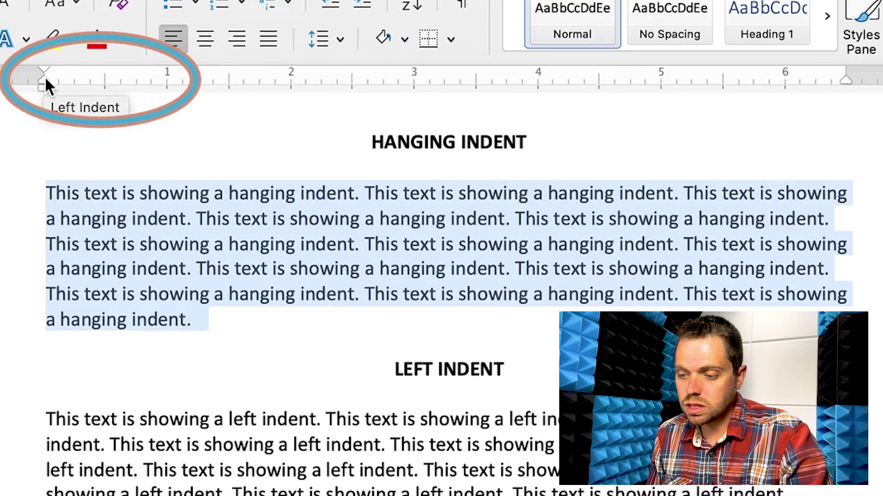
# Drag the ruler markers so every line sits flush left, then open the Format menu
pyautogui.moveTo(44, 82); pyautogui.dragTo(104, 87)
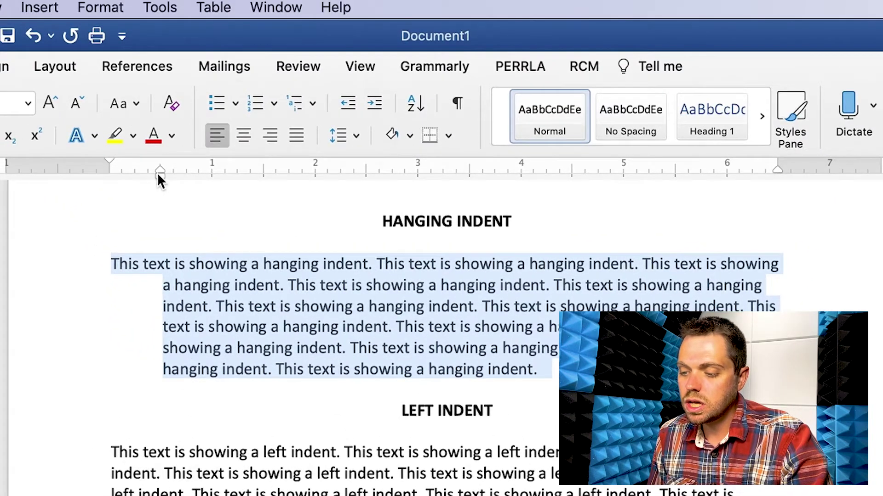
pyautogui.moveTo(159, 170); pyautogui.dragTo(110, 176)
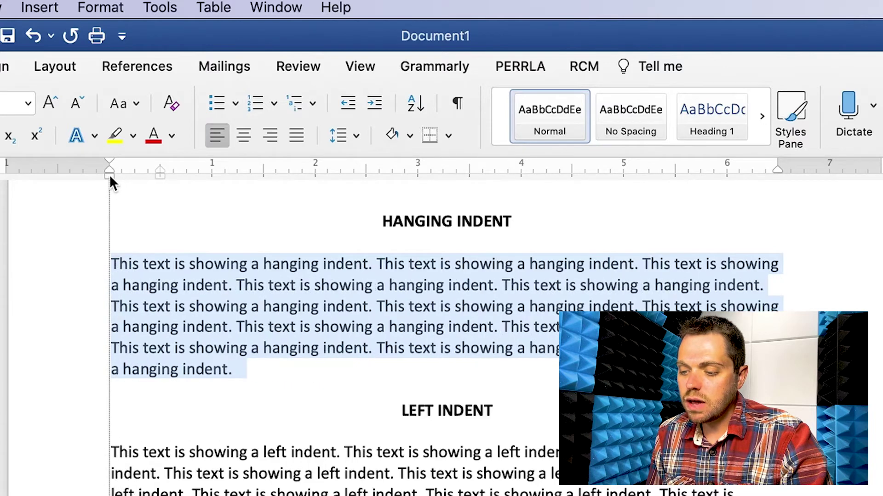
pyautogui.click(110, 5)
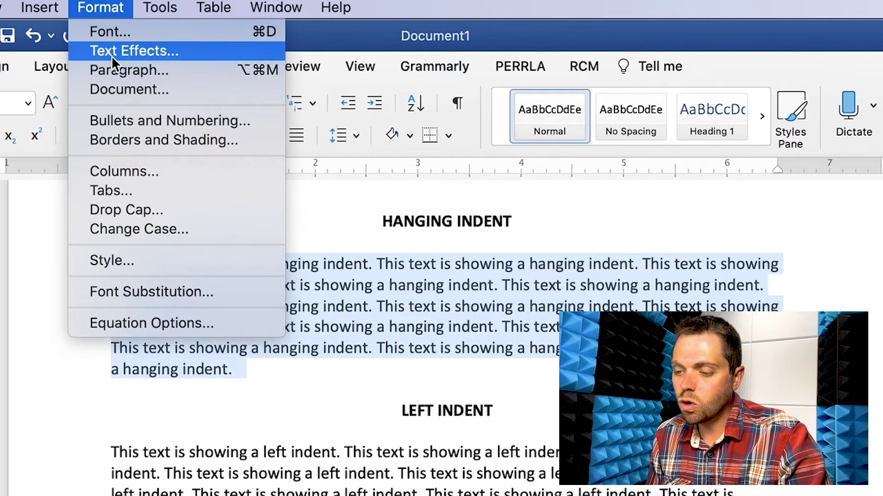
# In the Paragraph dialog, set Special to Hanging by 0.5" and apply it
pyautogui.click(114, 69)
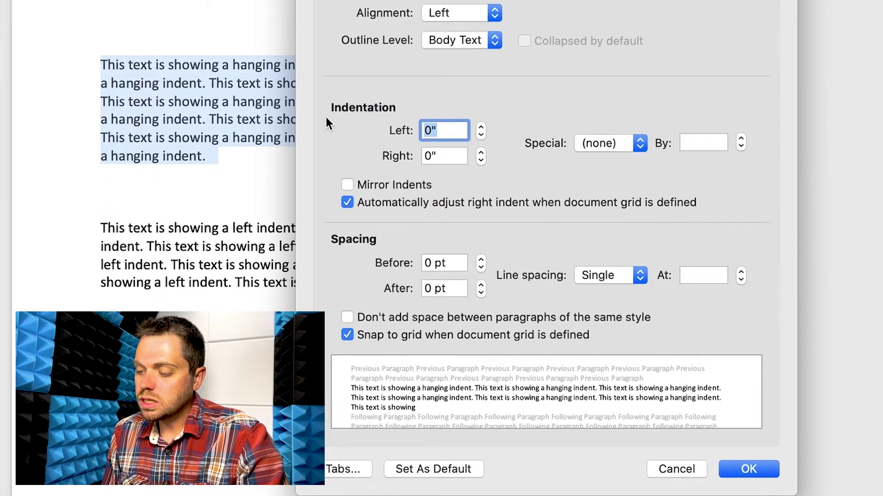
pyautogui.click(611, 140)
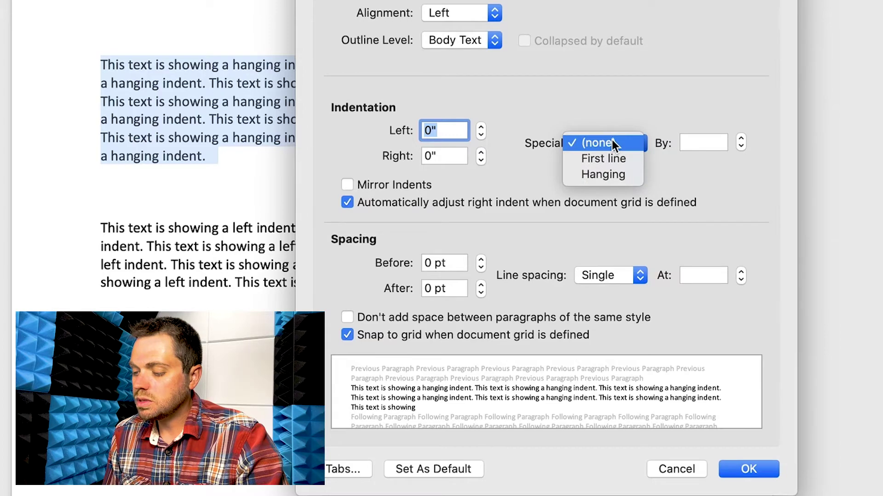
pyautogui.click(614, 175)
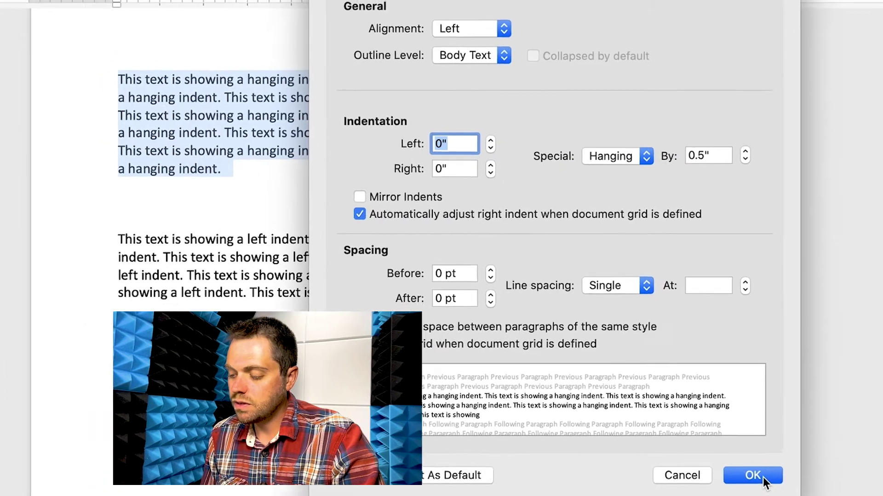
pyautogui.click(756, 473)
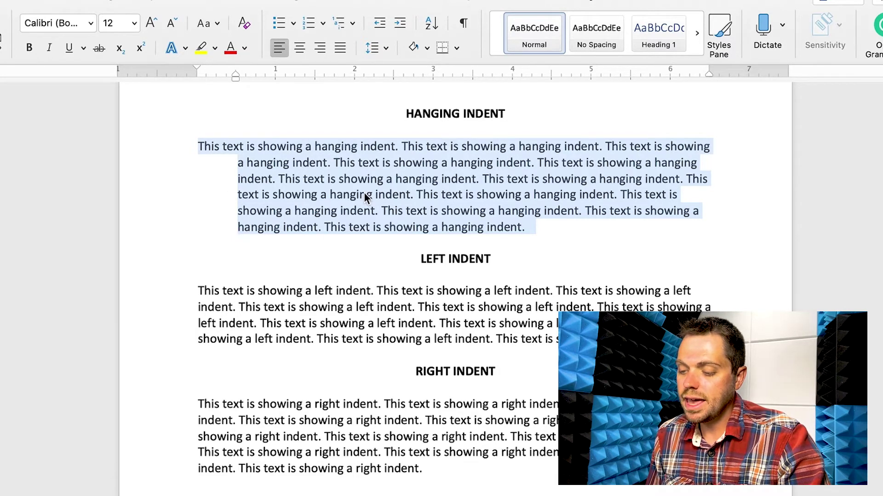
pyautogui.scroll(2, 363, 192)
pyautogui.scroll(5, 363, 198)
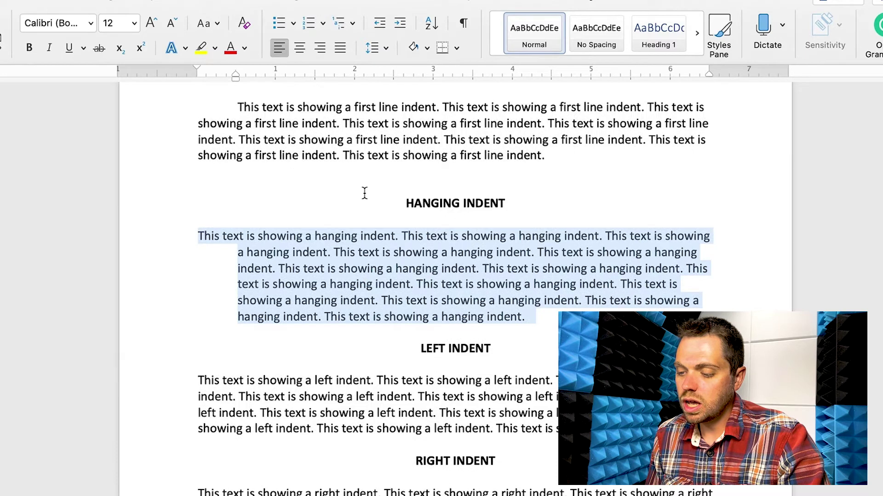
pyautogui.scroll(-1, 457, 183)
pyautogui.click(449, 317)
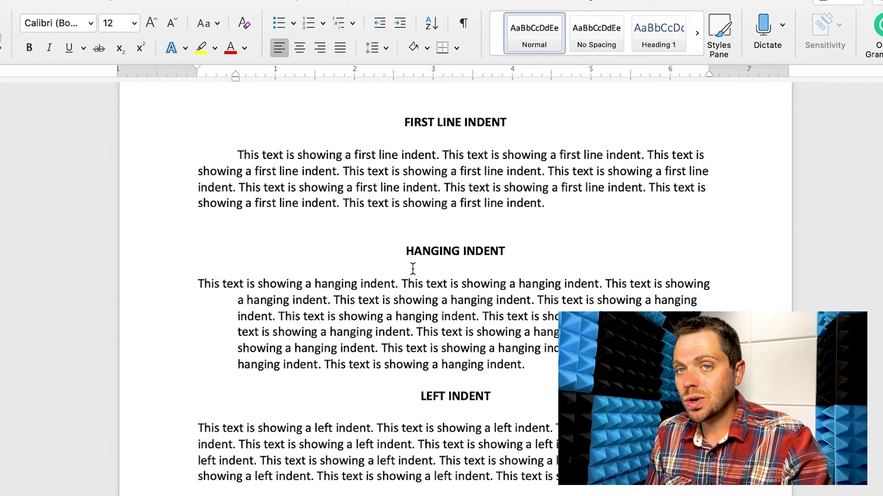
pyautogui.scroll(-5, 413, 268)
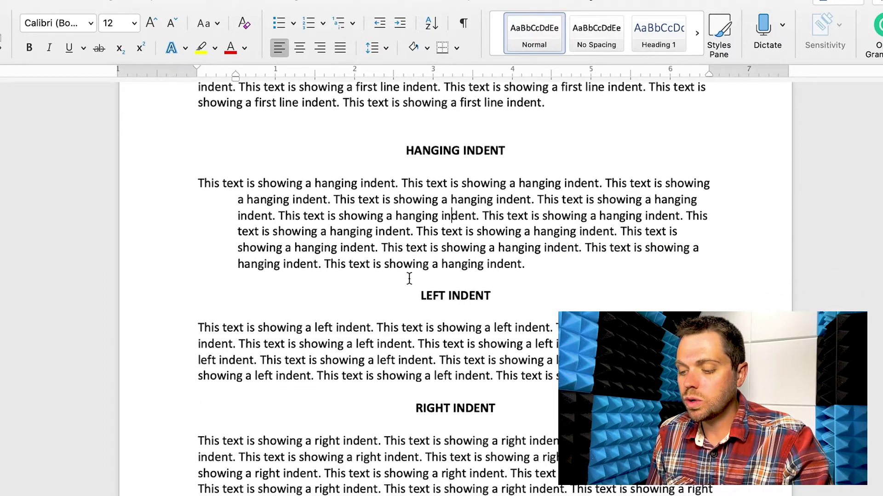
# Select the Left Indent paragraph and drag its left indent marker in to 0.5"
pyautogui.moveTo(194, 327); pyautogui.dragTo(680, 384)
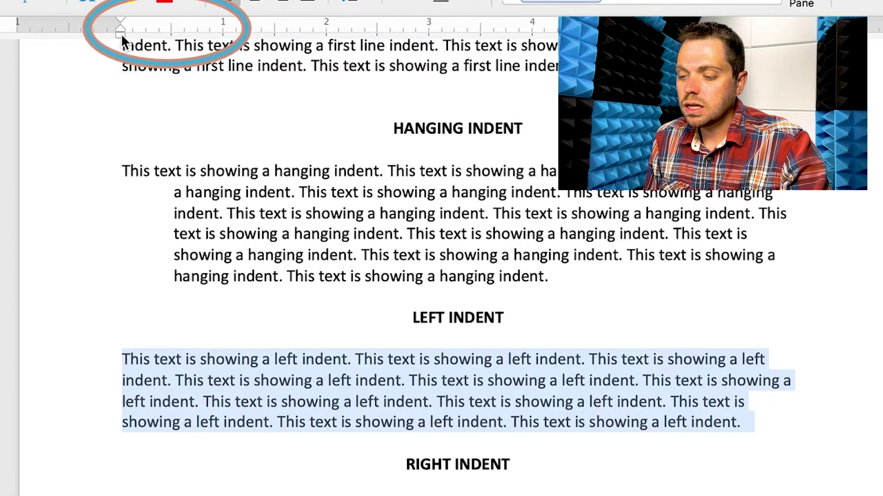
pyautogui.moveTo(121, 37); pyautogui.dragTo(173, 37)
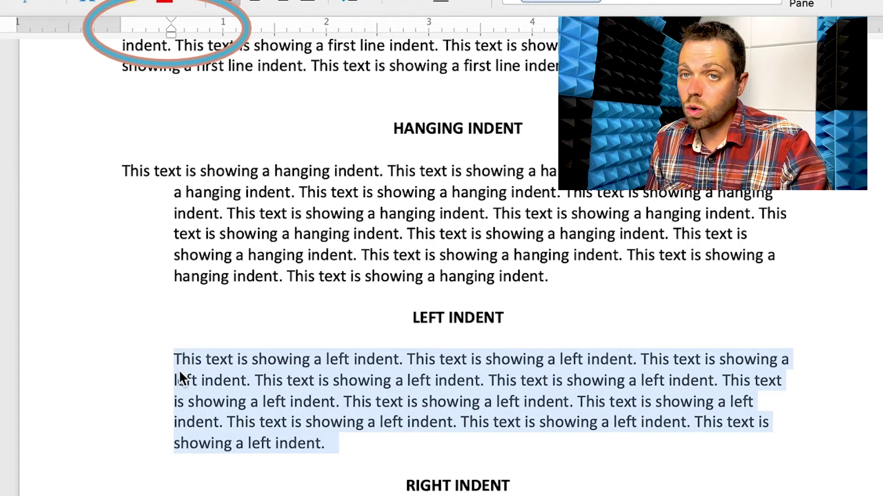
pyautogui.click(175, 406)
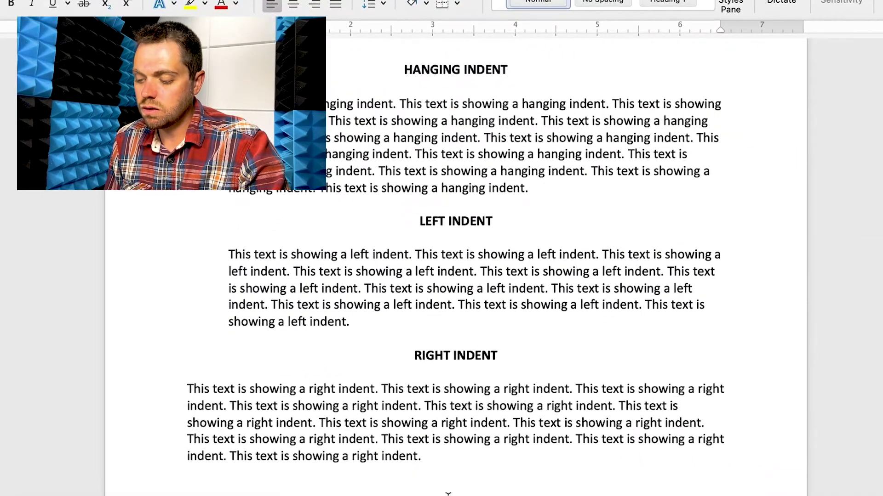
# Select the Right Indent paragraph, pull its right indent from 6.5" to 6", and open Paragraph settings
pyautogui.moveTo(429, 456); pyautogui.dragTo(189, 391)
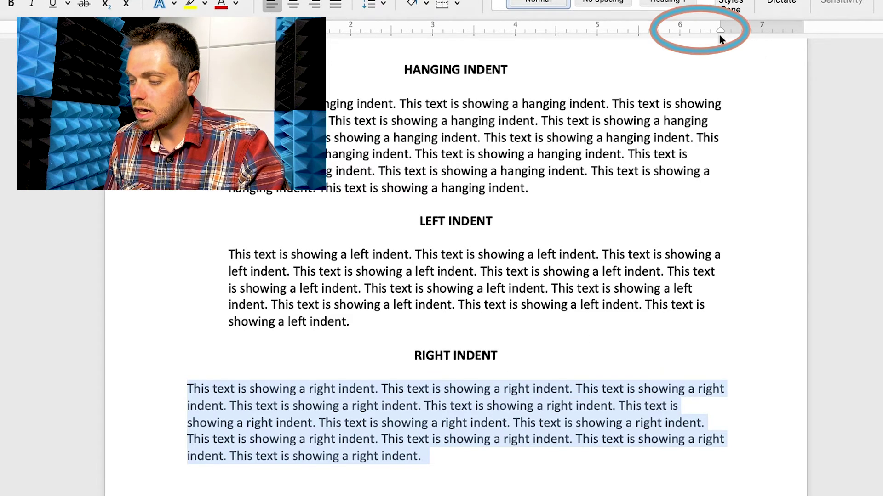
pyautogui.moveTo(720, 31); pyautogui.dragTo(680, 30)
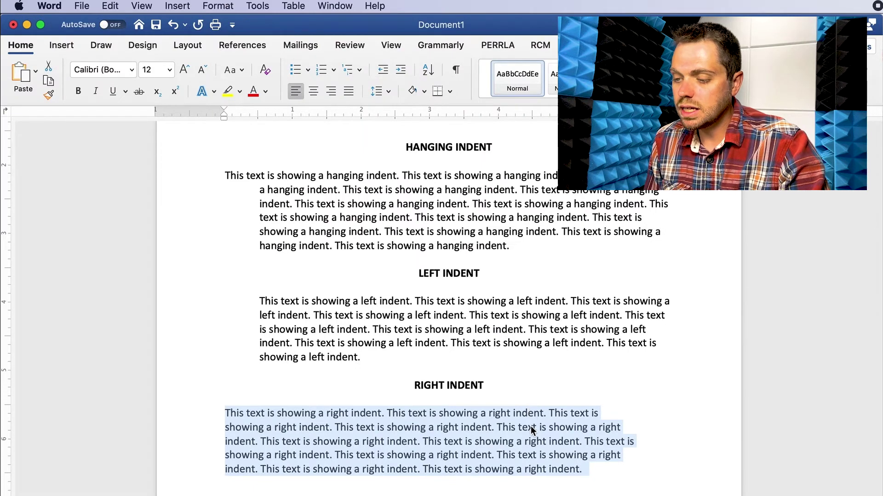
pyautogui.click(222, 4)
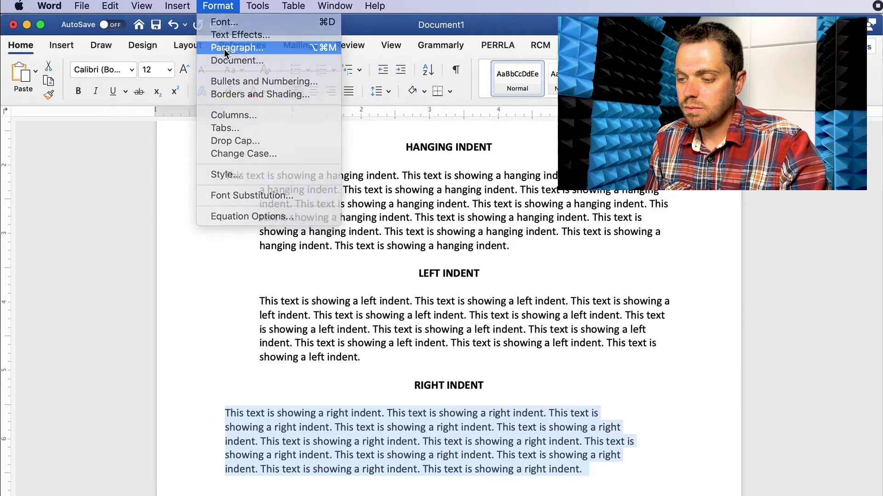
pyautogui.click(225, 49)
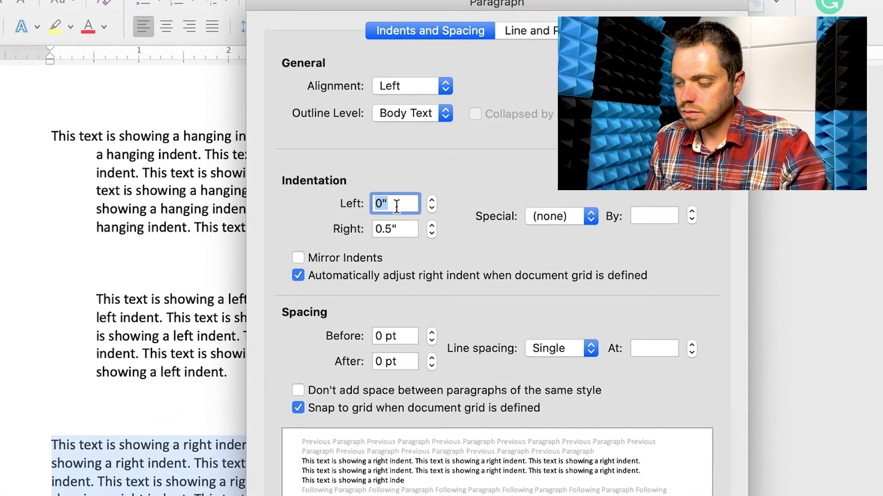